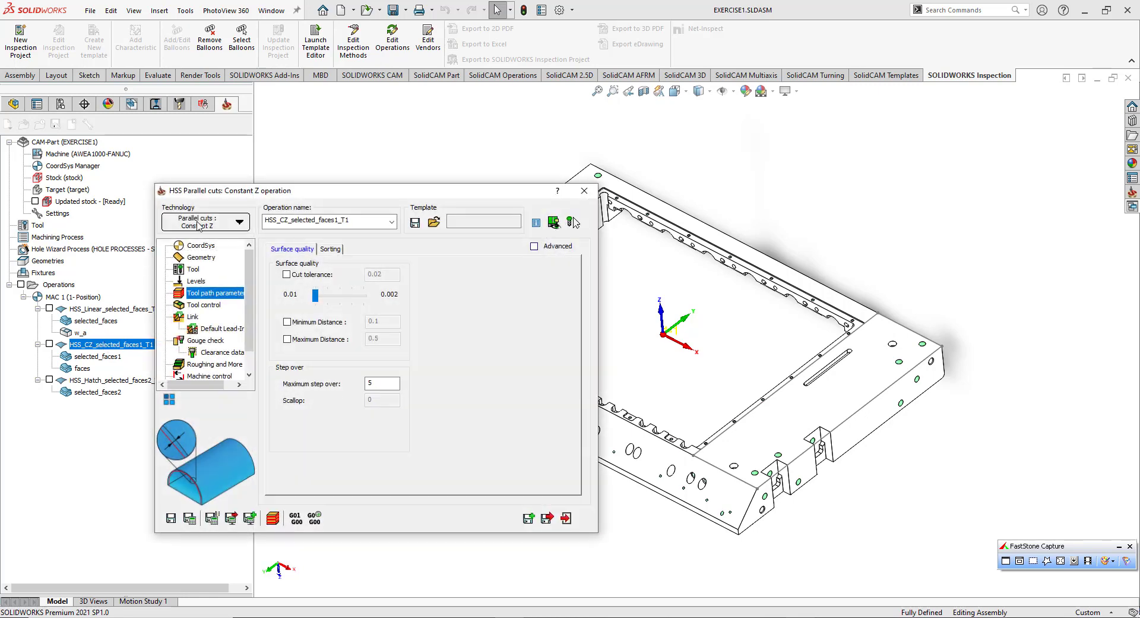
- Choose the Parallel cuts: Constant Z technology for the HSS_CZ_selected_faces1_T1 operation
left_click(197, 225)
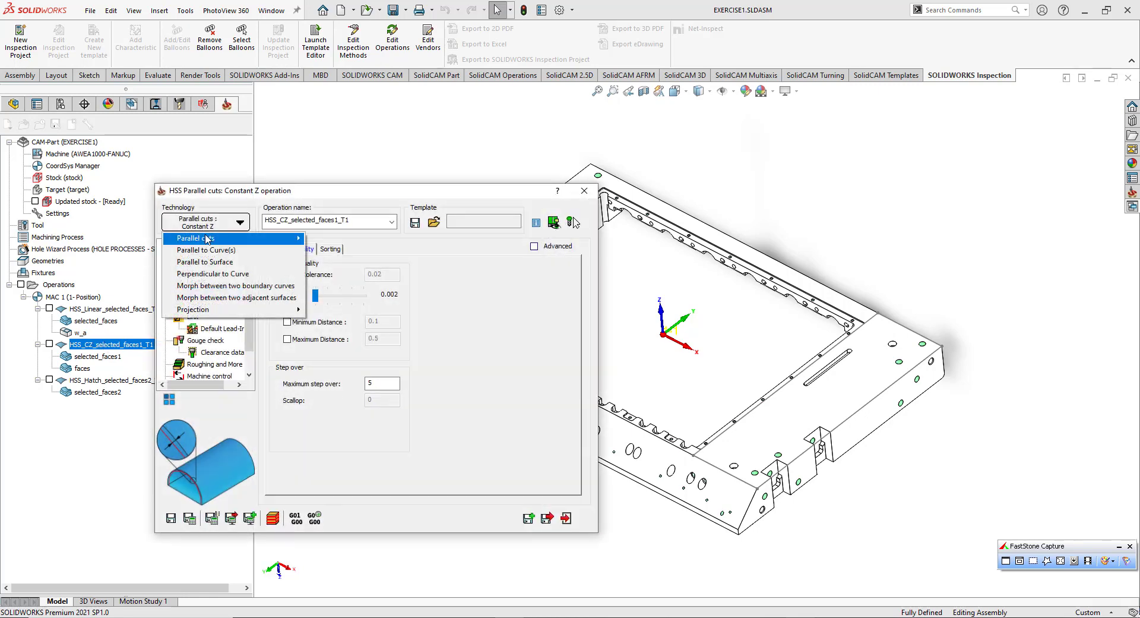
mouse_move(251, 240)
left_click(350, 251)
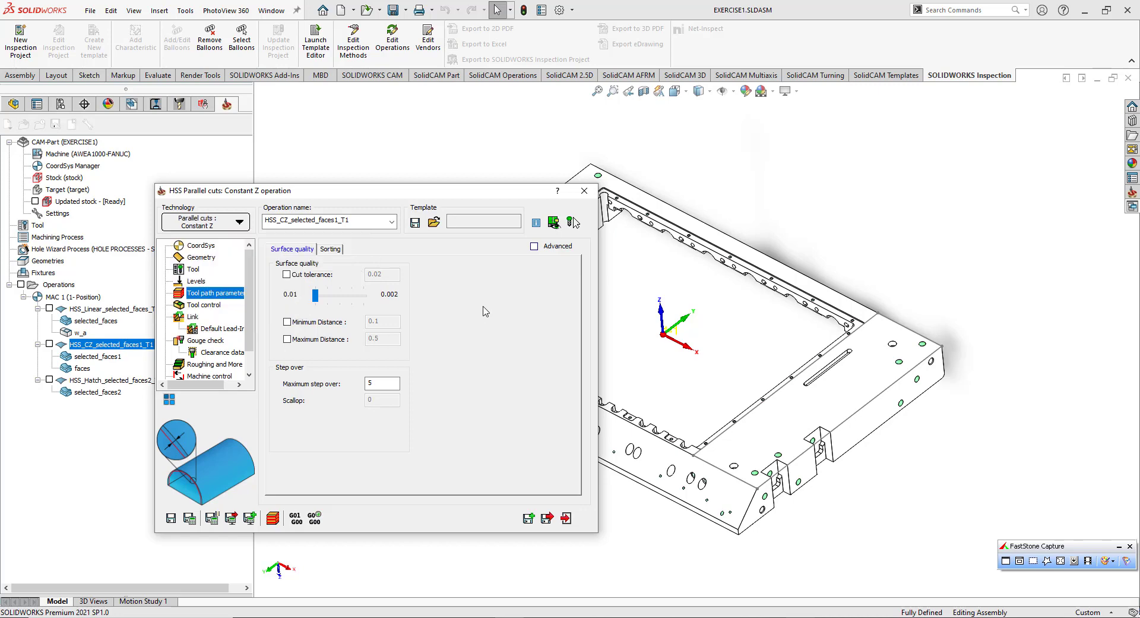
- Review the operation's coordinate system and show its drive surface geometry, selected_faces1, on the model
left_click(203, 249)
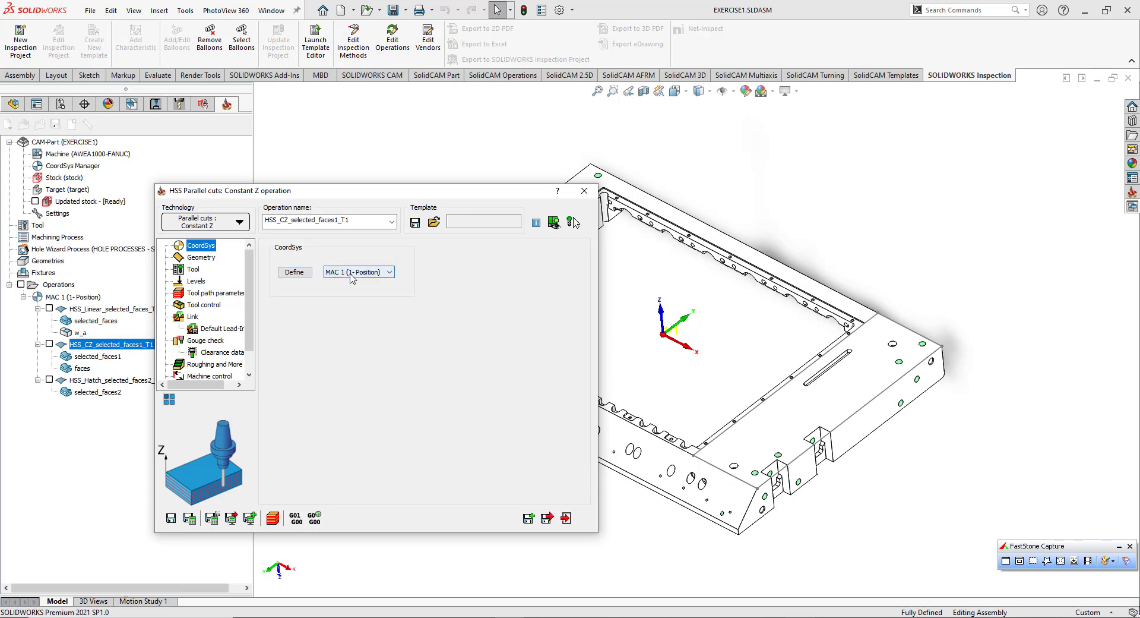
left_click(202, 257)
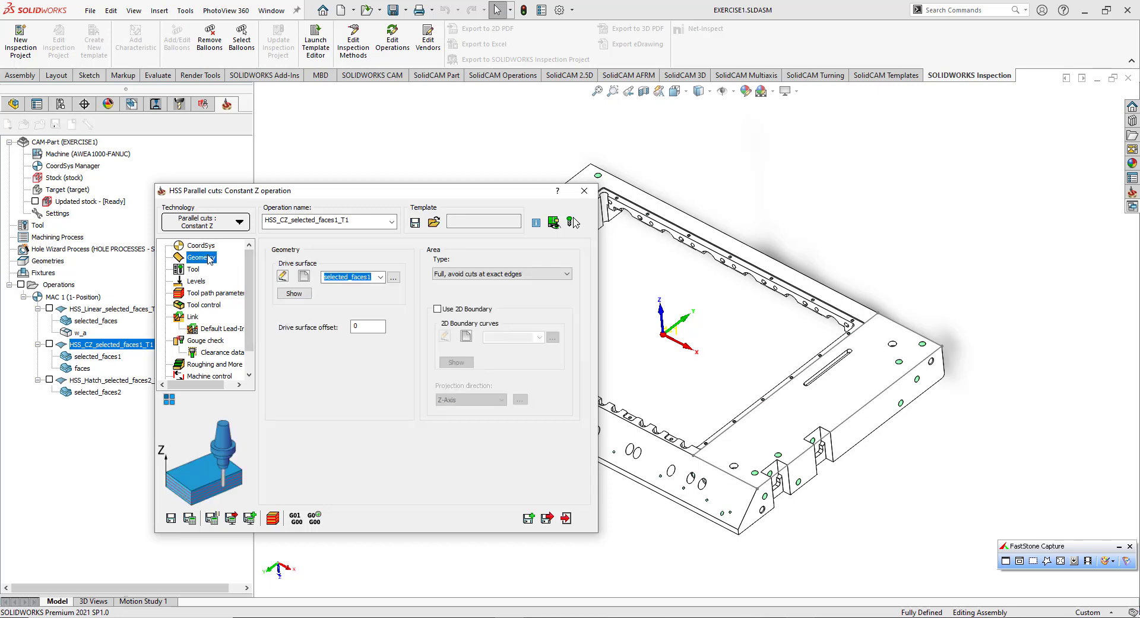
left_click(294, 293)
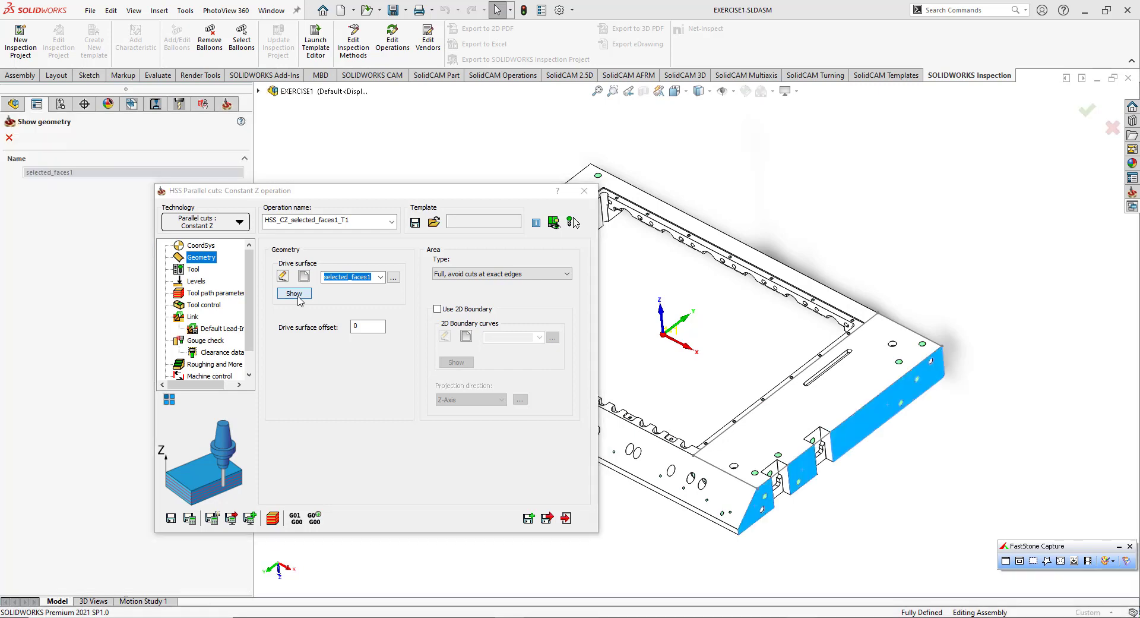
scroll(831, 475, "down", 3)
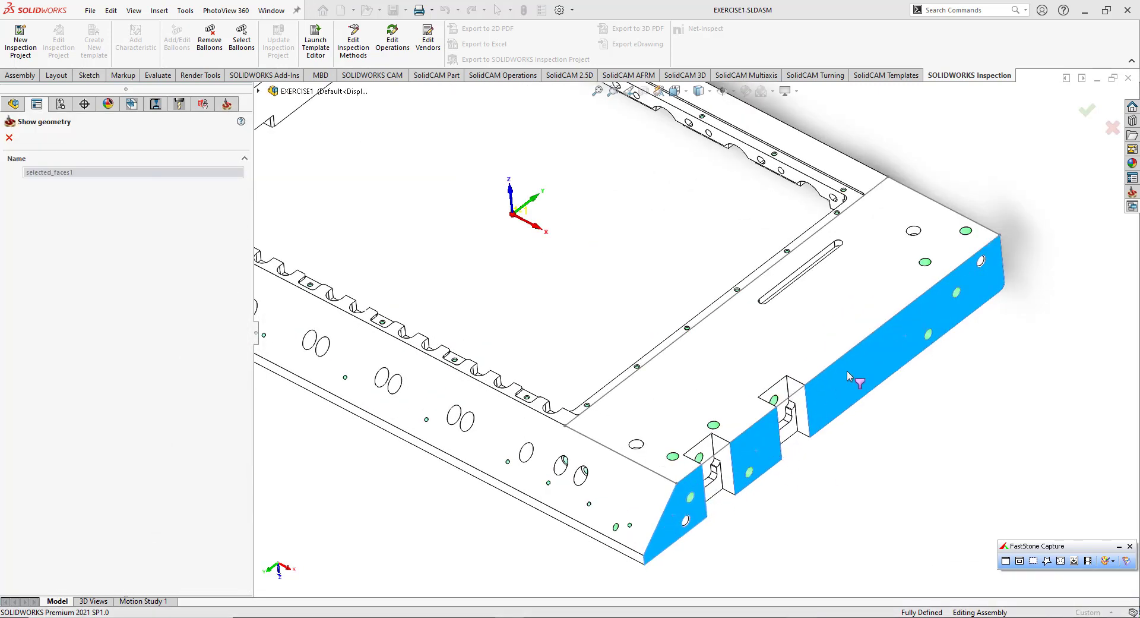
left_click(9, 137)
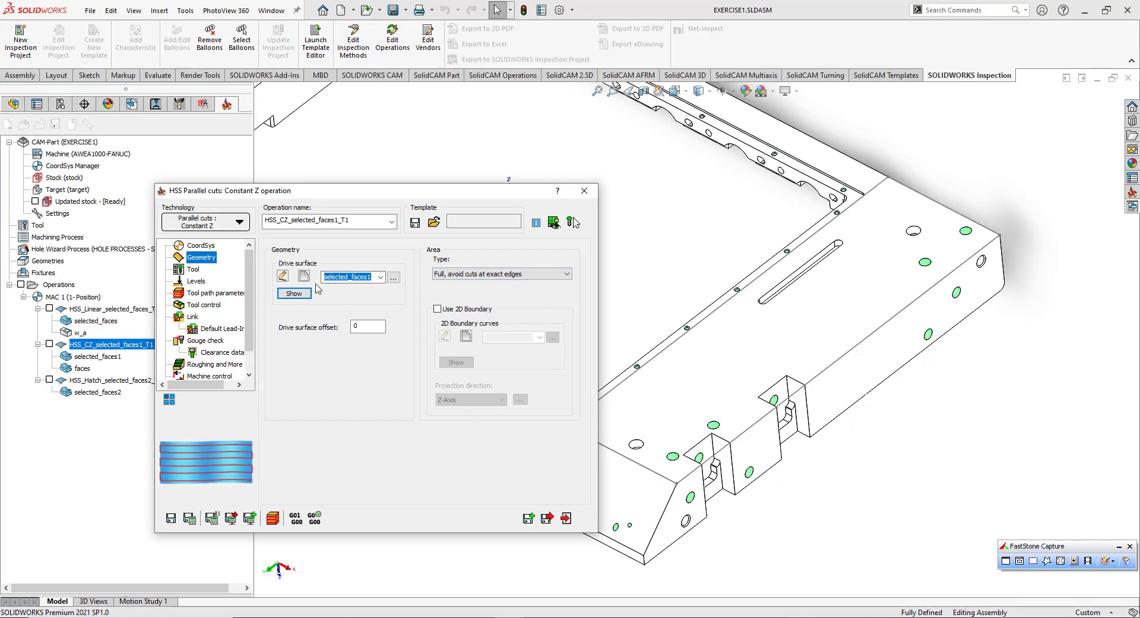
- Review the operation's tool data and its clearance and distance levels, and close the operation
left_click(193, 270)
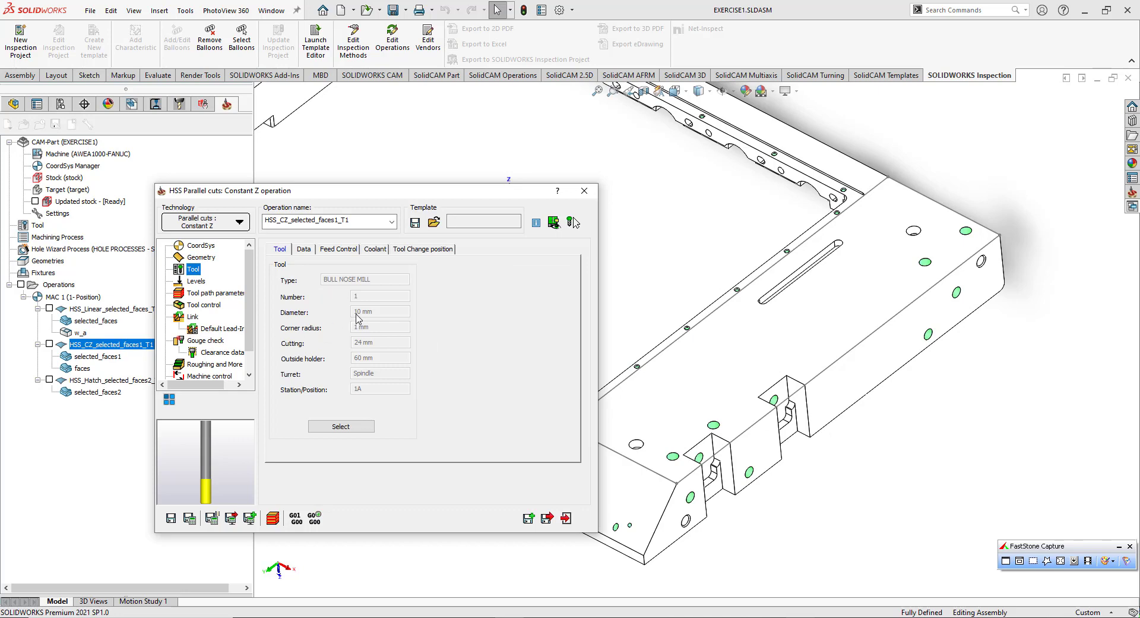
left_click(194, 283)
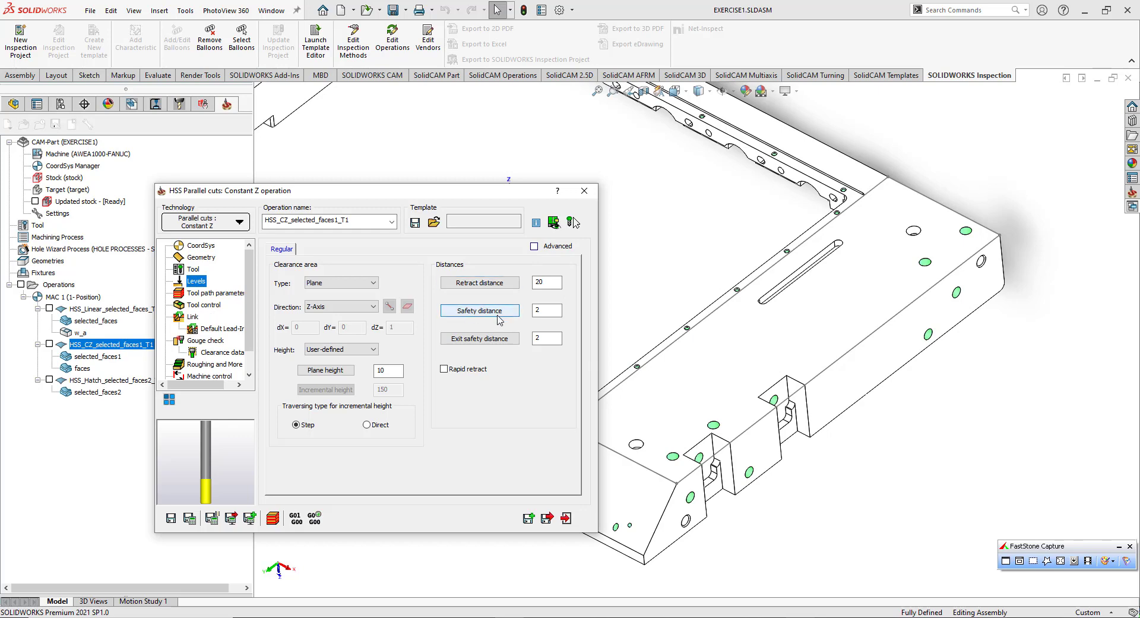
left_click(547, 518)
- Display the Constant Z operation's tool path and inspect its passes and entry at the chamfered corner of the part
left_click(50, 344)
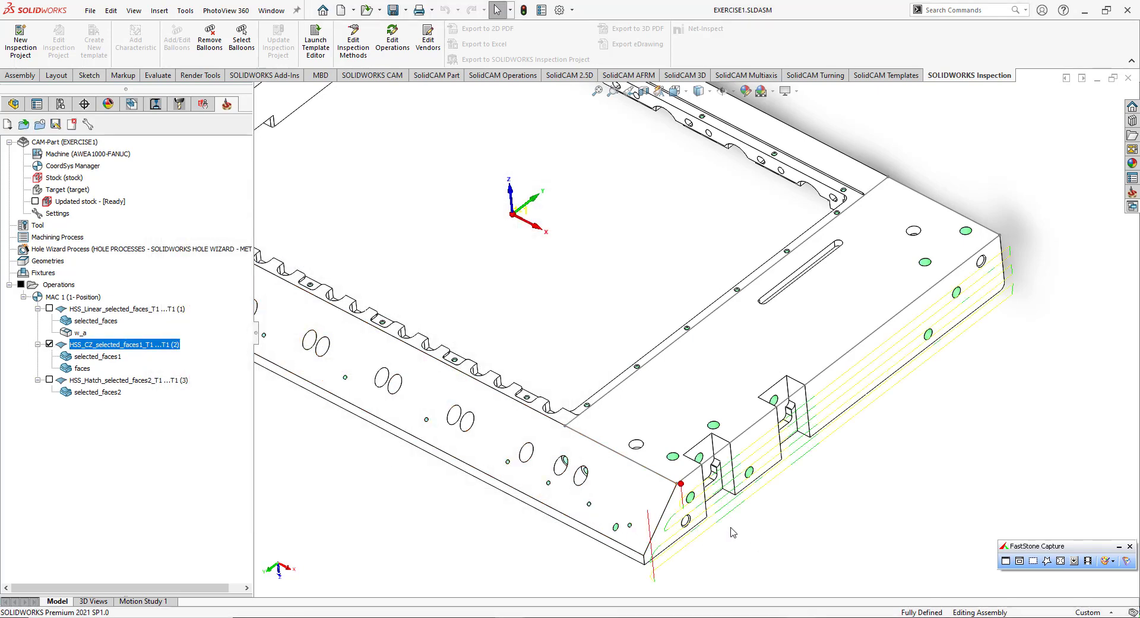
scroll(659, 437, "down", 5)
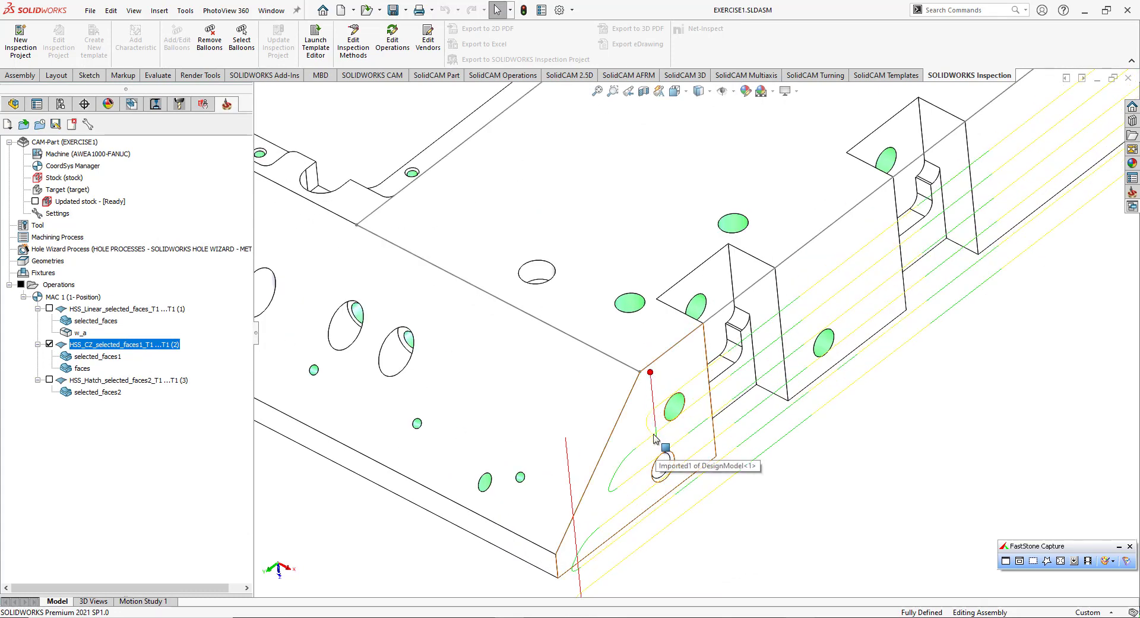
scroll(621, 472, "up", 3)
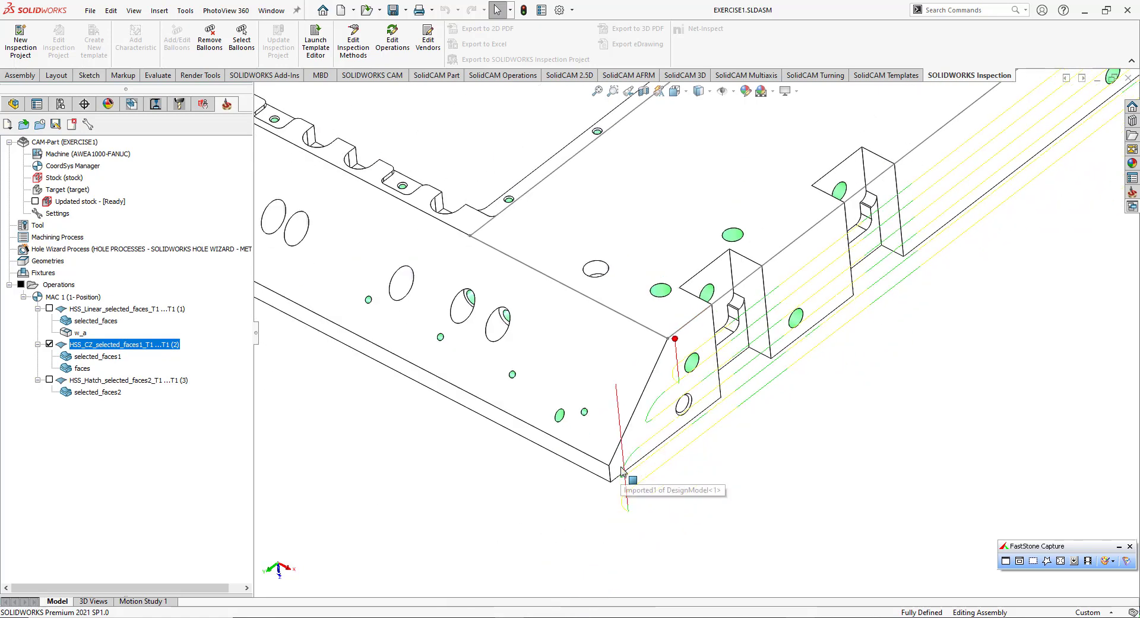
scroll(652, 468, "down", 4)
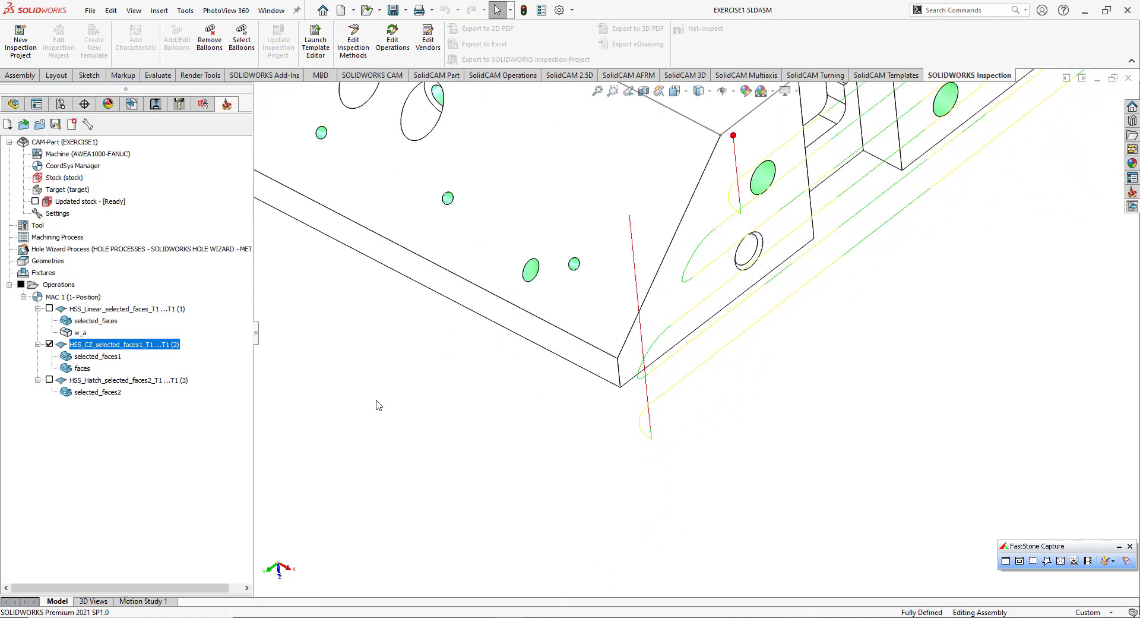
- Reopen the Constant Z operation and examine its surface quality, step over, sorting and tool control settings
double_click(93, 345)
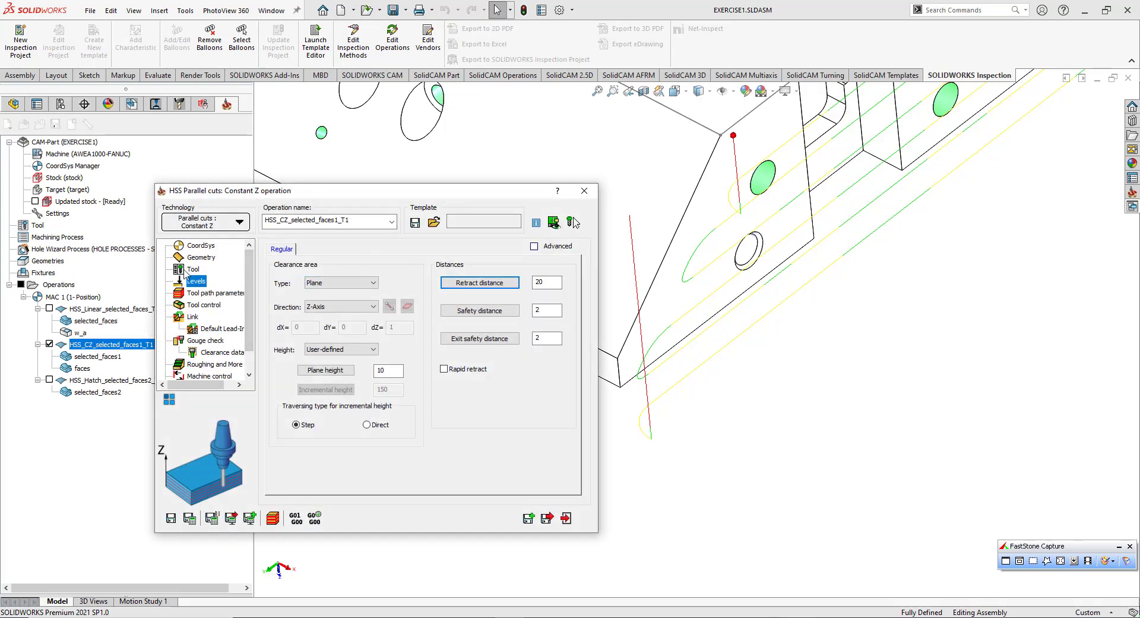
left_click(203, 292)
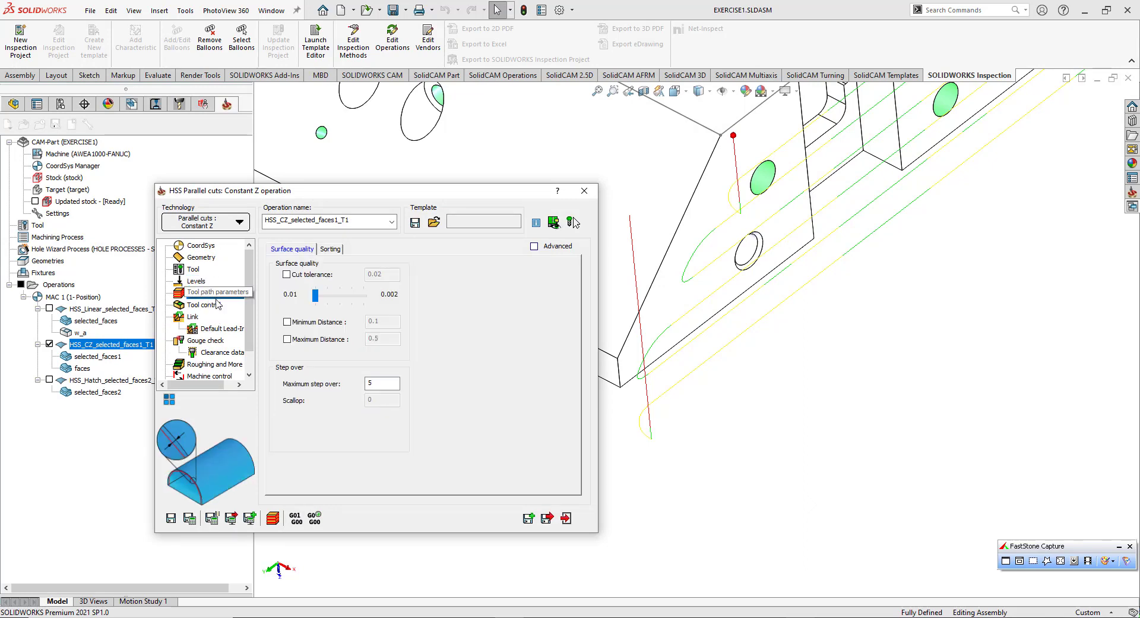
double_click(371, 383)
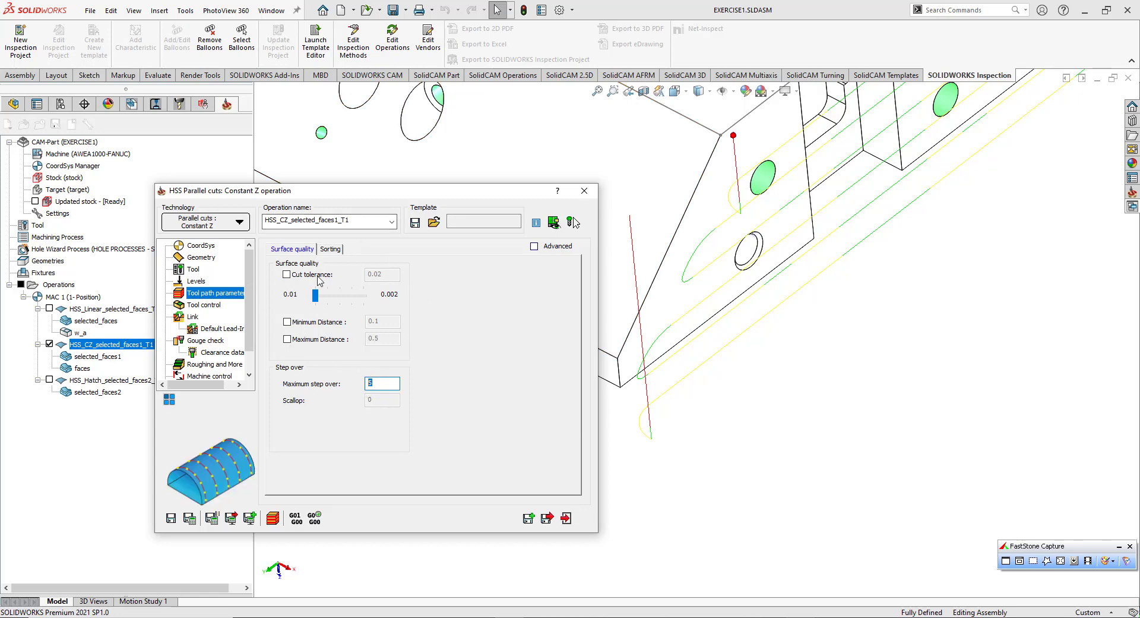
left_click(331, 249)
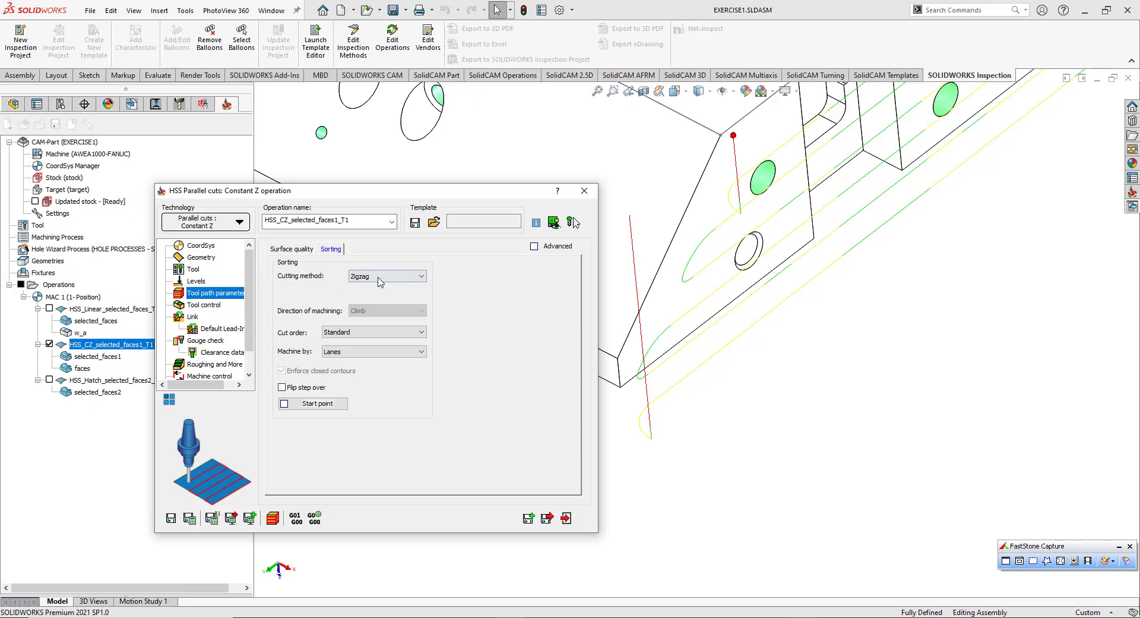
left_click(203, 306)
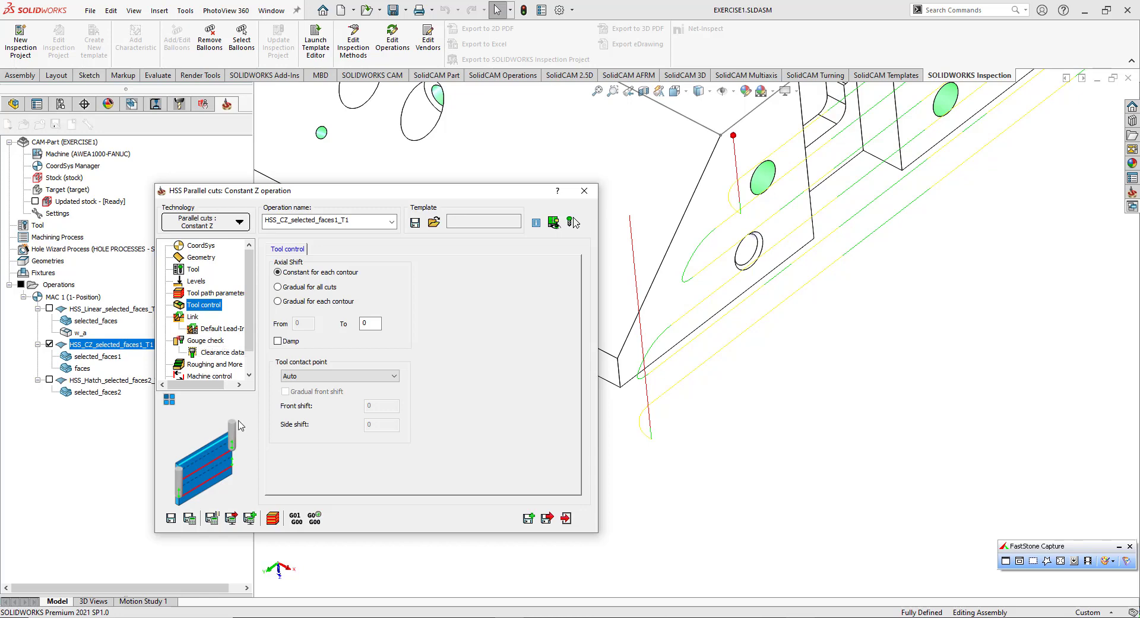
- Examine the approach and retract settings and the links for gaps and slices, comparing them with the displayed tool path
left_click(191, 317)
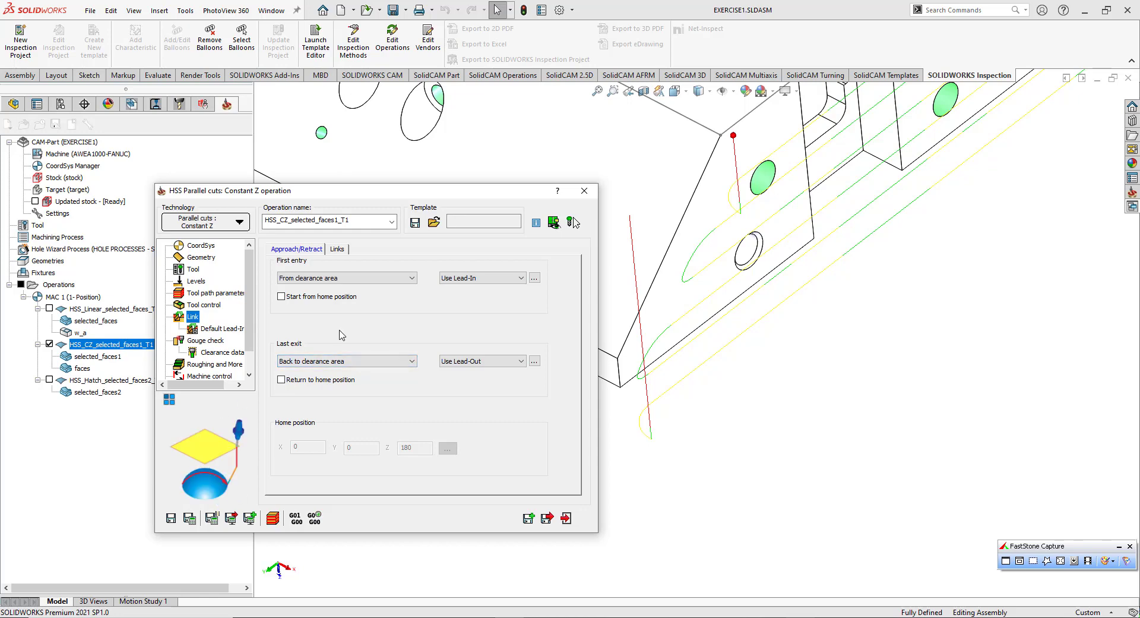
left_click(338, 249)
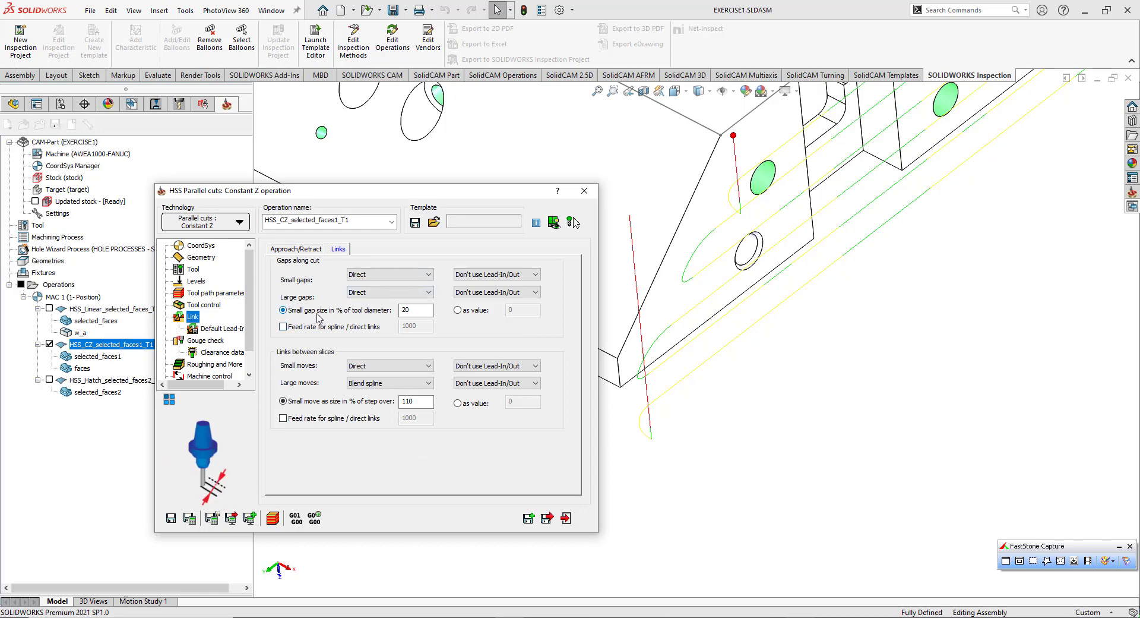
double_click(399, 310)
scroll(698, 357, "up", 5)
scroll(814, 156, "down", 4)
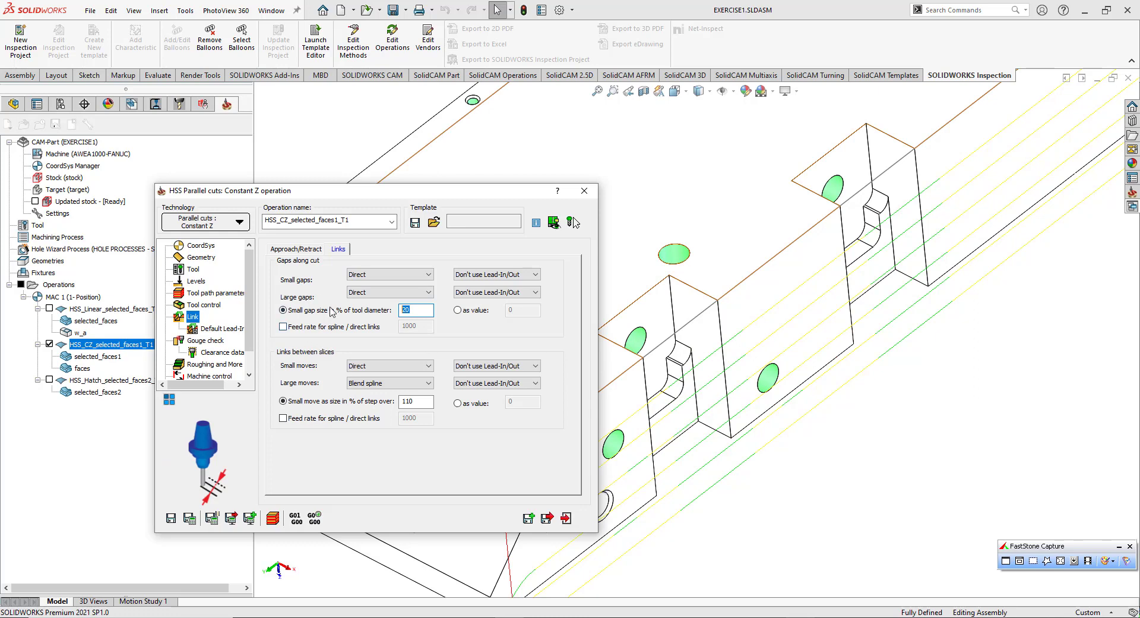
- Examine the default lead-in and lead-out arc sweep, arc diameter and feed rate settings against the tool path
left_click(221, 329)
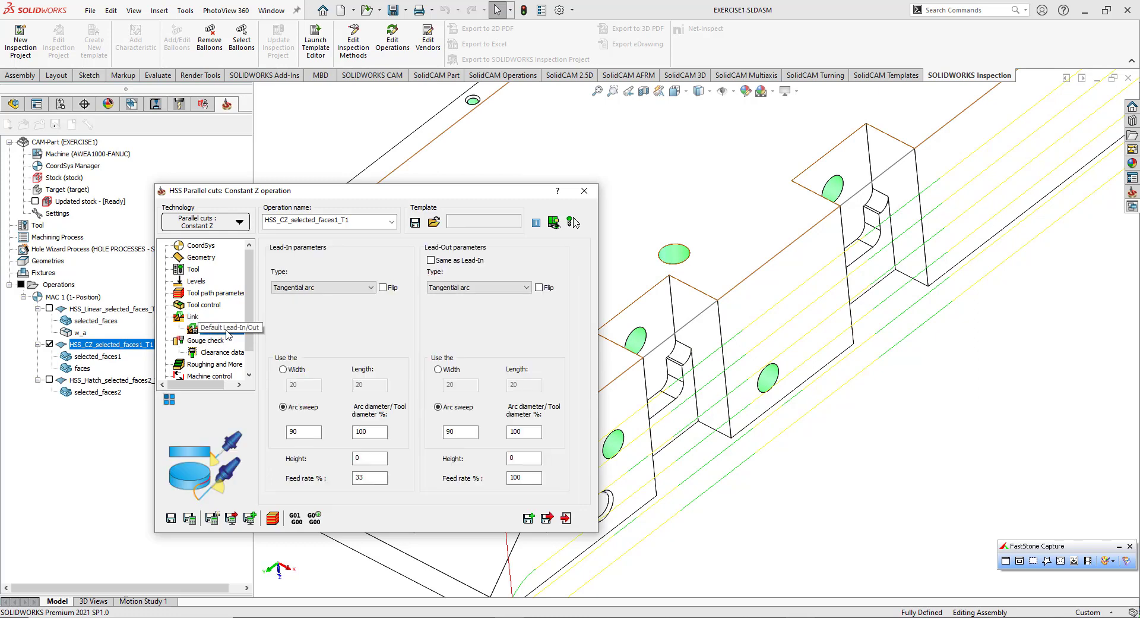
left_click(303, 431)
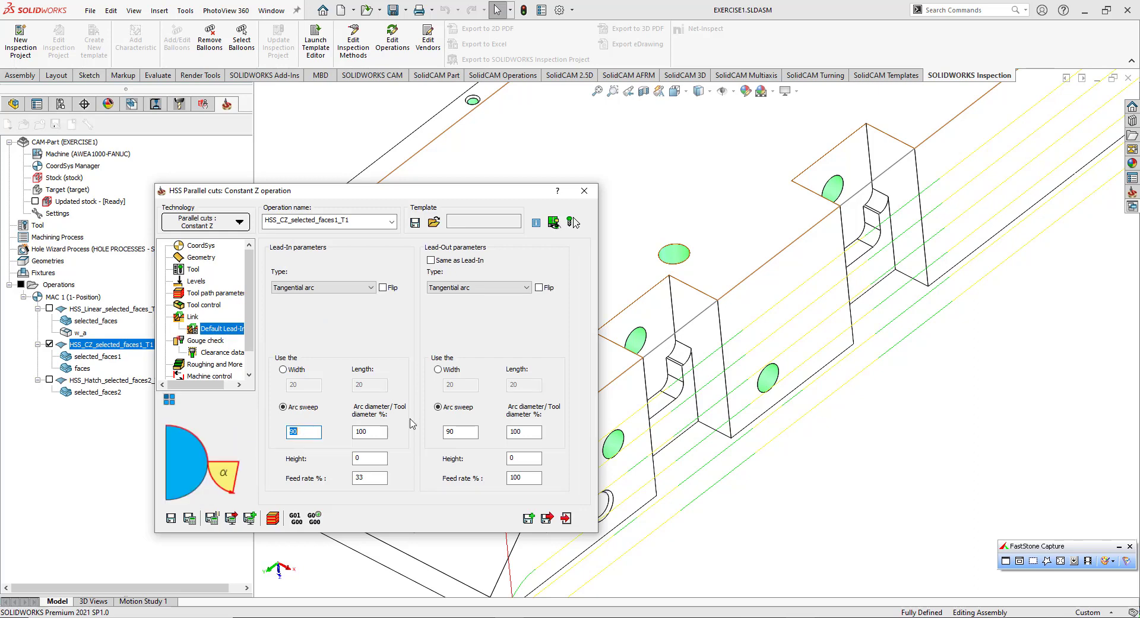
scroll(674, 363, "down", 5)
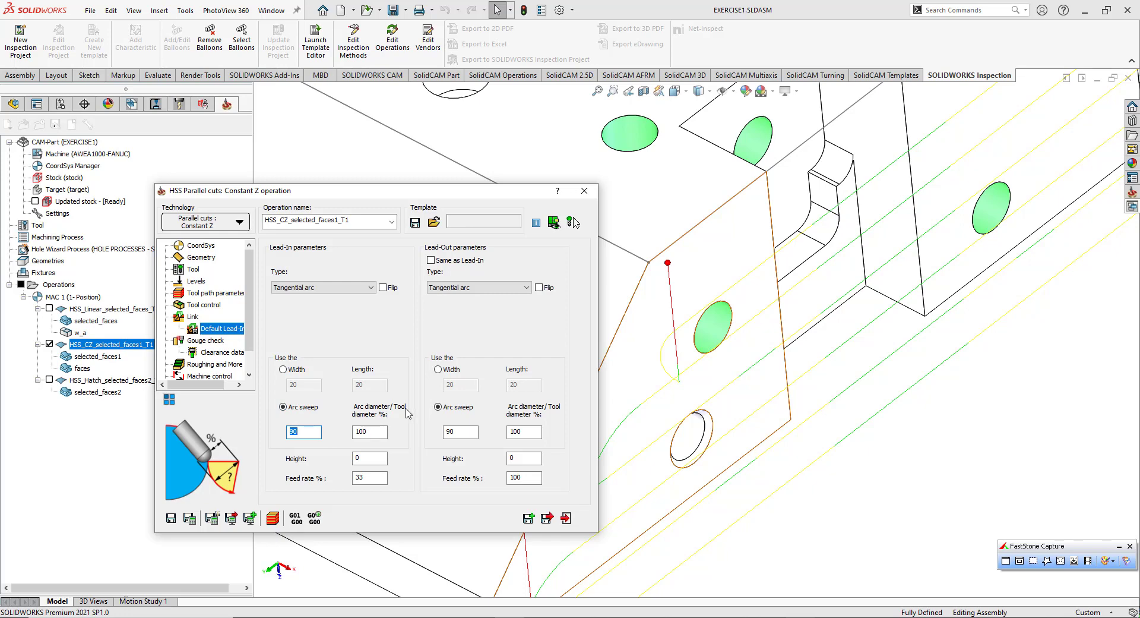
double_click(362, 432)
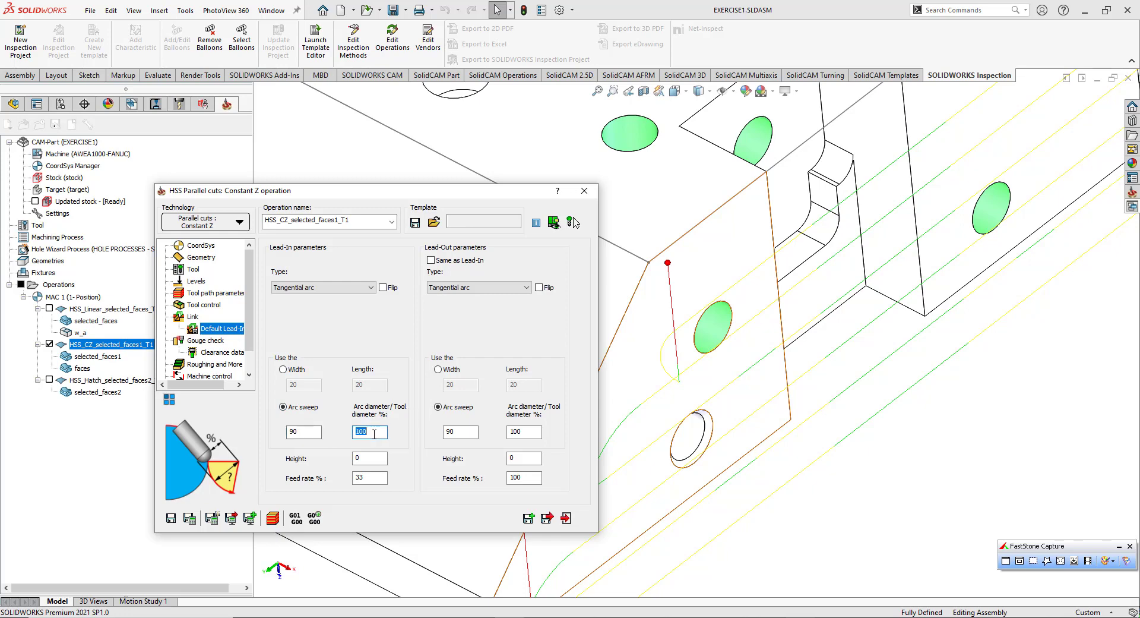
double_click(366, 479)
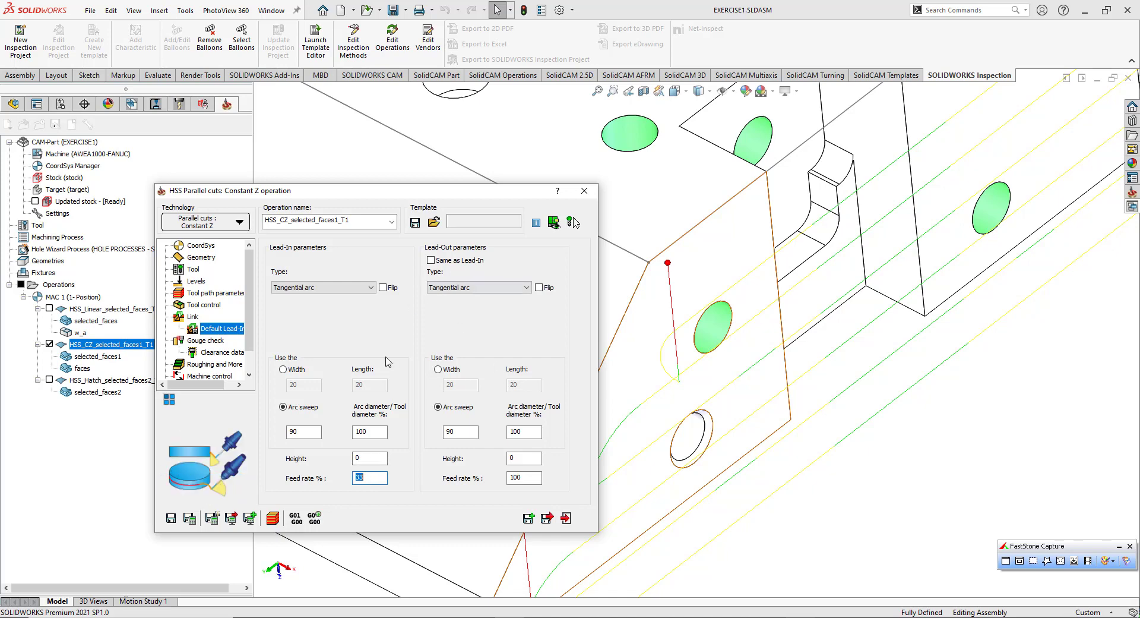
left_click_drag(529, 482, 505, 472)
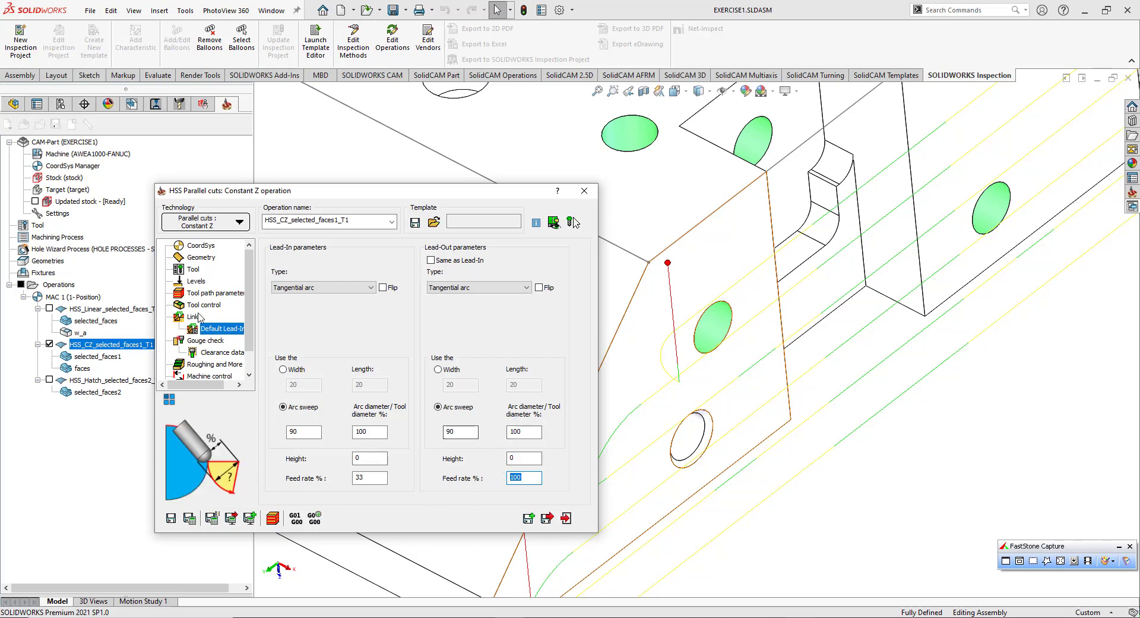
- Review the first gouge check's settings and show its check surfaces, faces, on the model
left_click(202, 343)
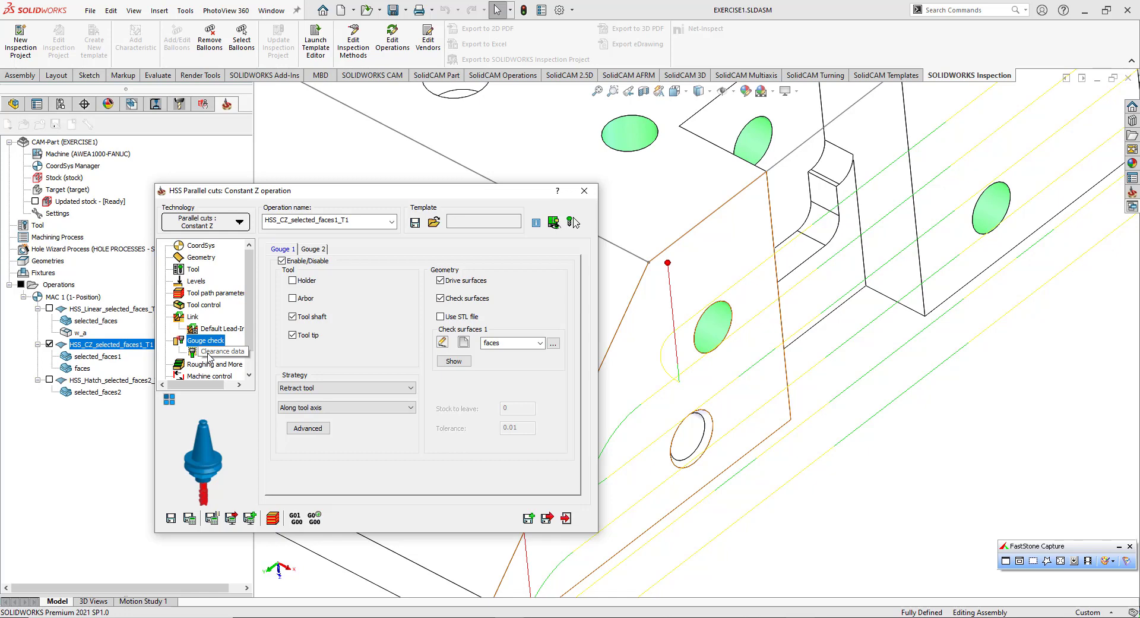
left_click(461, 361)
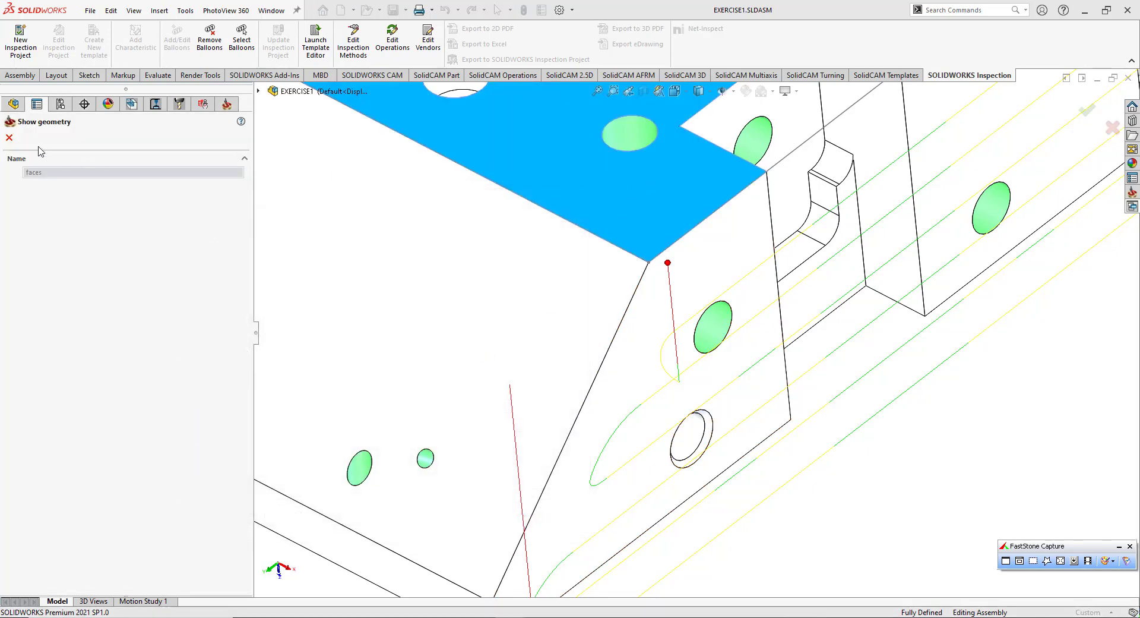
left_click(9, 138)
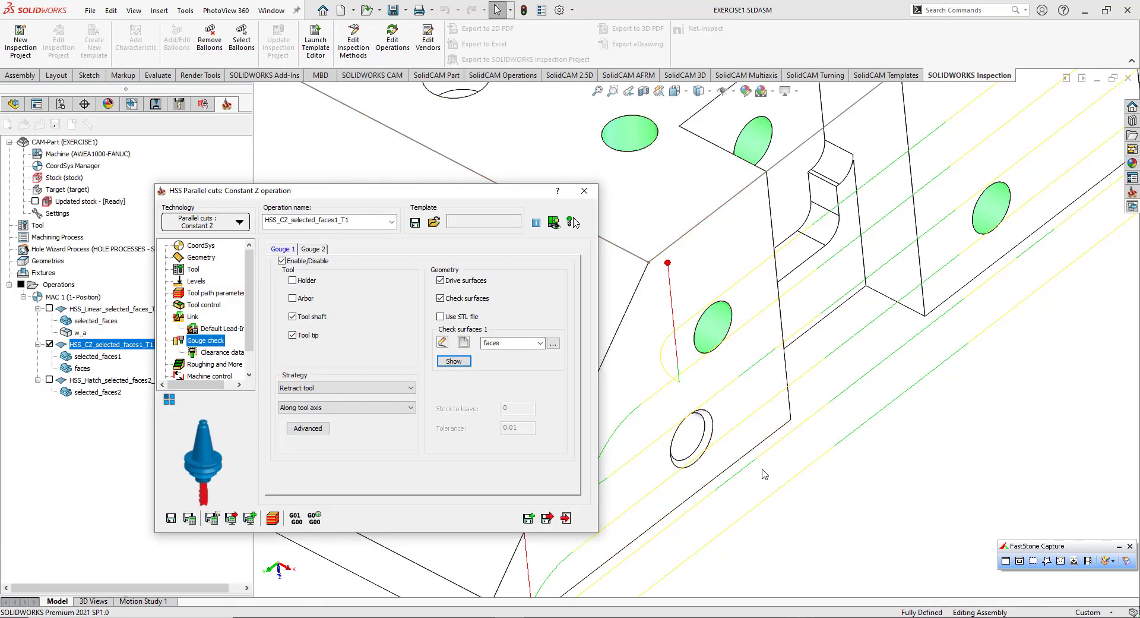
scroll(763, 482, "up", 6)
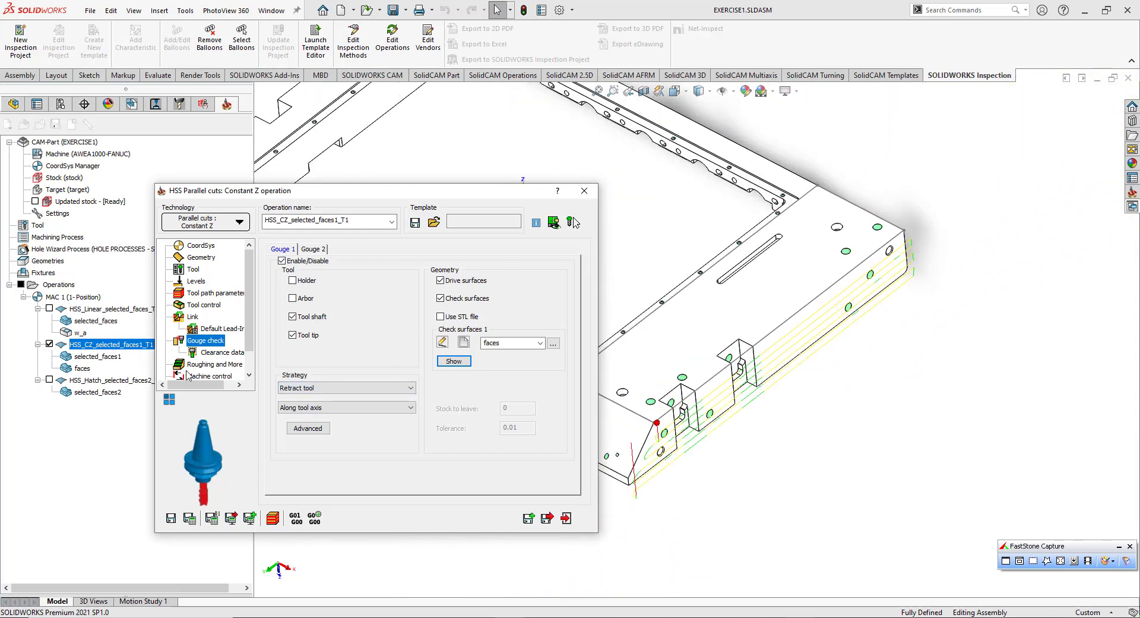
- Review the operation's Roughing and More options and its machine control settings for point interpolation, fifth axis and machine limits
left_click(204, 365)
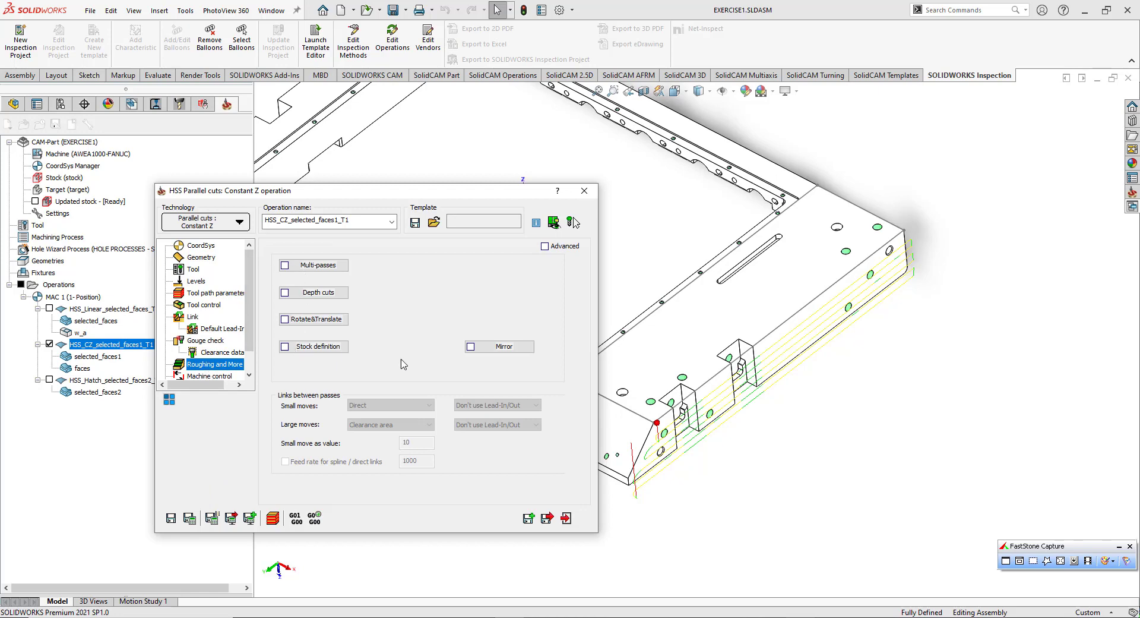
scroll(226, 332, "down", 1)
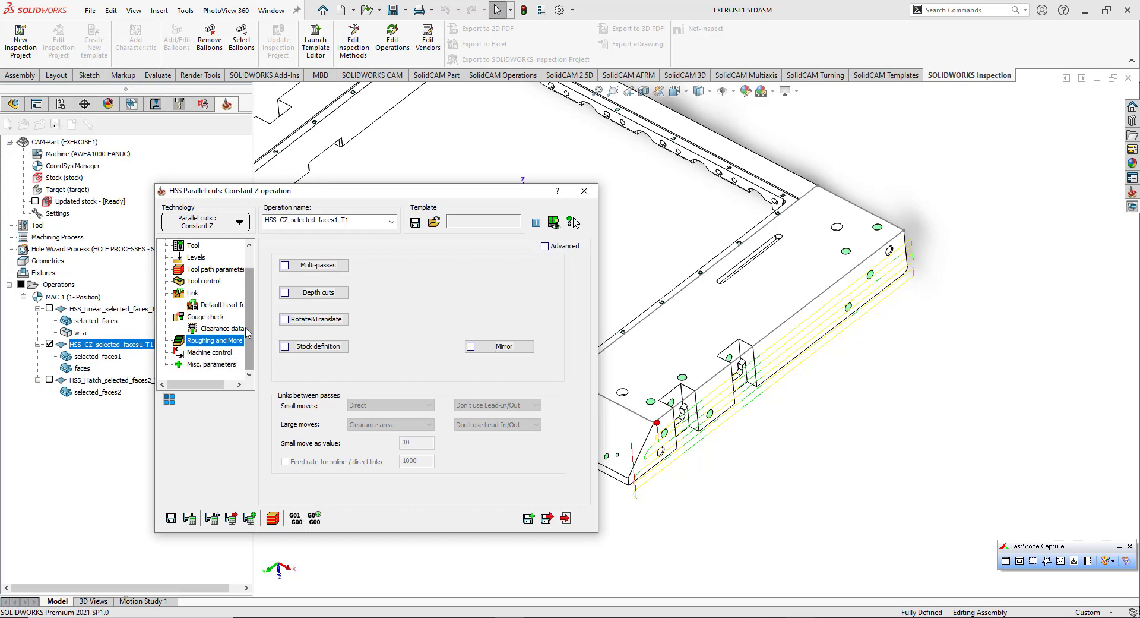
left_click(209, 353)
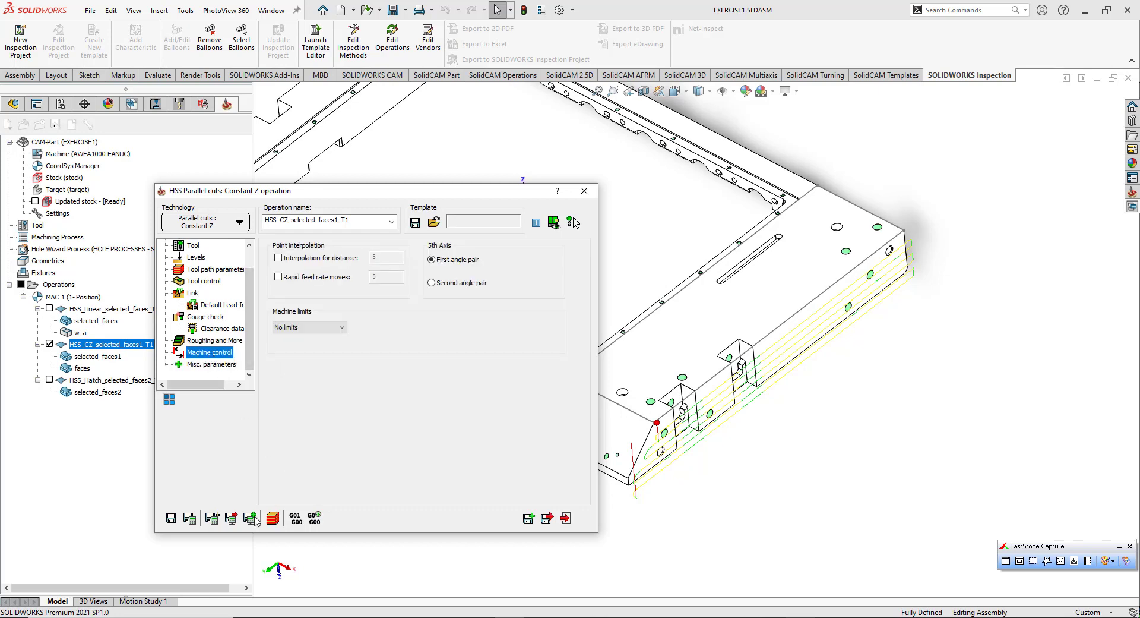
- Save and recalculate the Constant Z operation, and generate its G-code to check the program file, closing the file when done
left_click(189, 518)
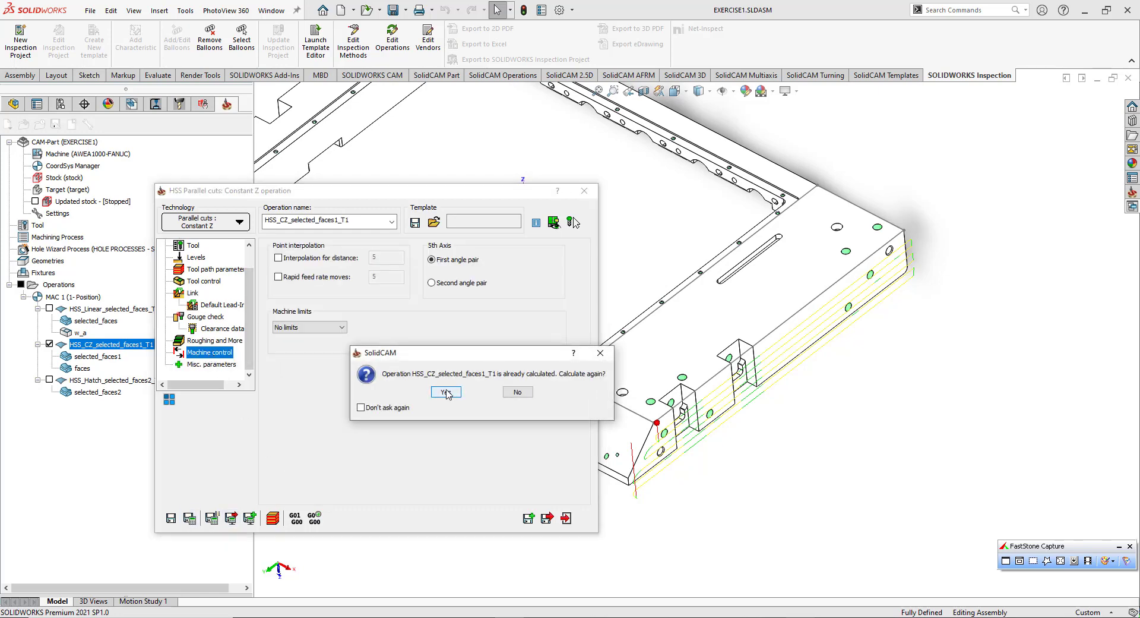
left_click(446, 392)
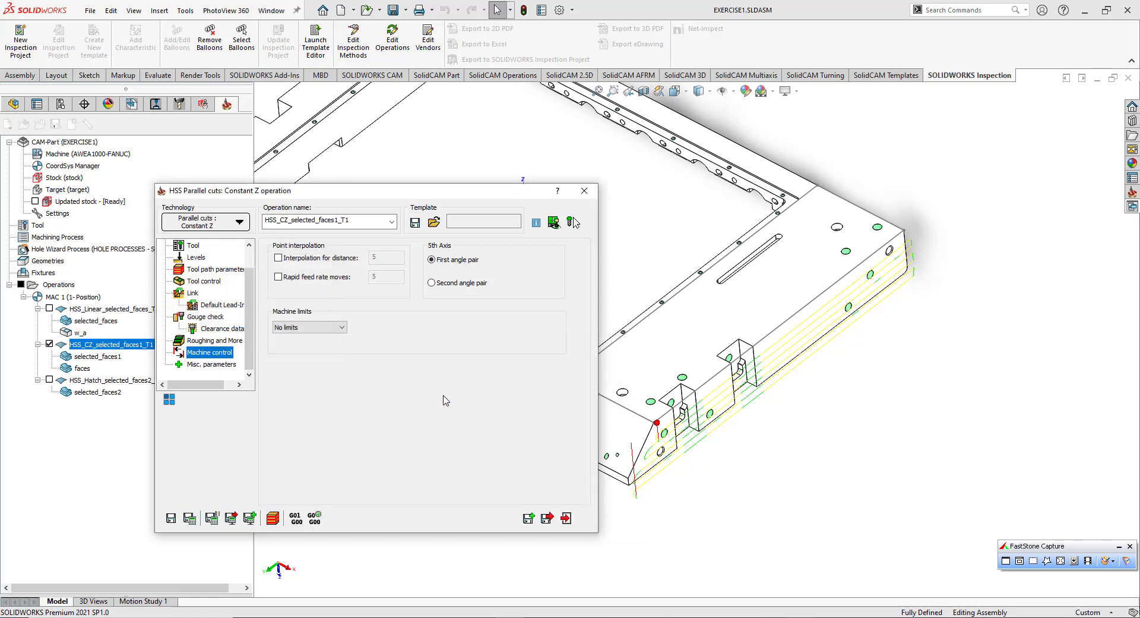
left_click(295, 520)
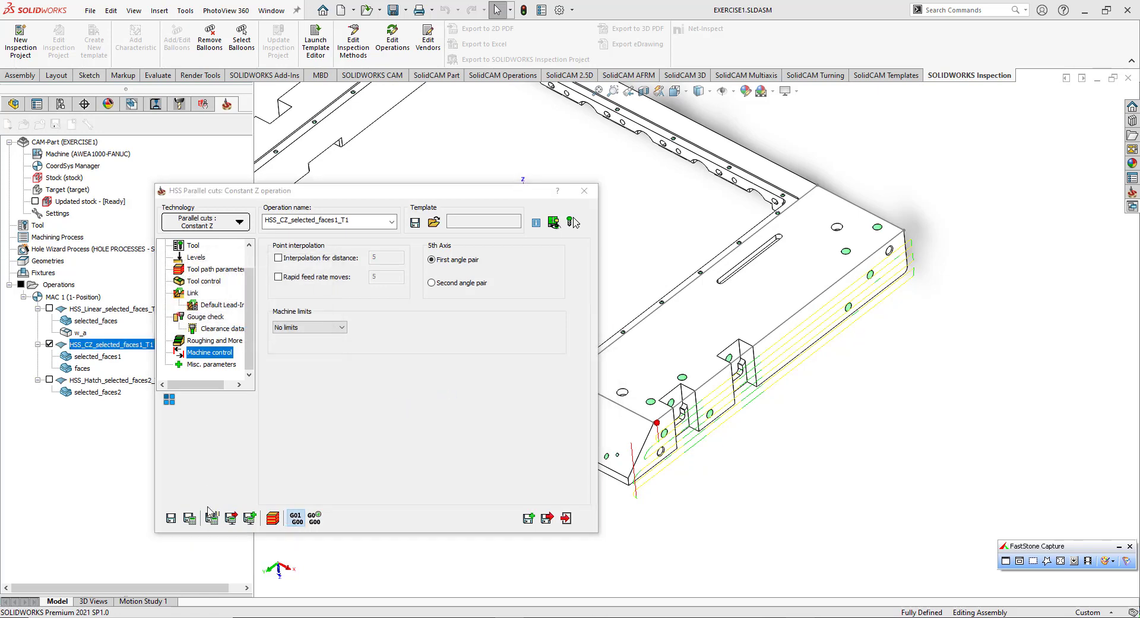
left_click(563, 461)
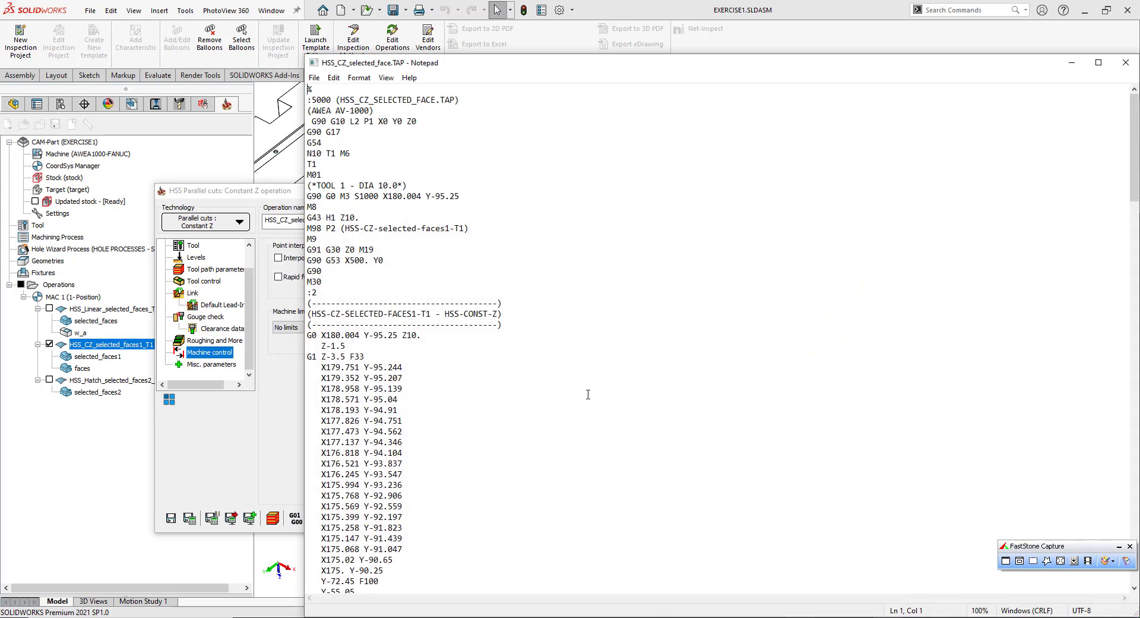
left_click(1126, 62)
- Examine the recalculated Constant Z tool path along the part's outer side face, close up and on the whole part
scroll(654, 388, "down", 3)
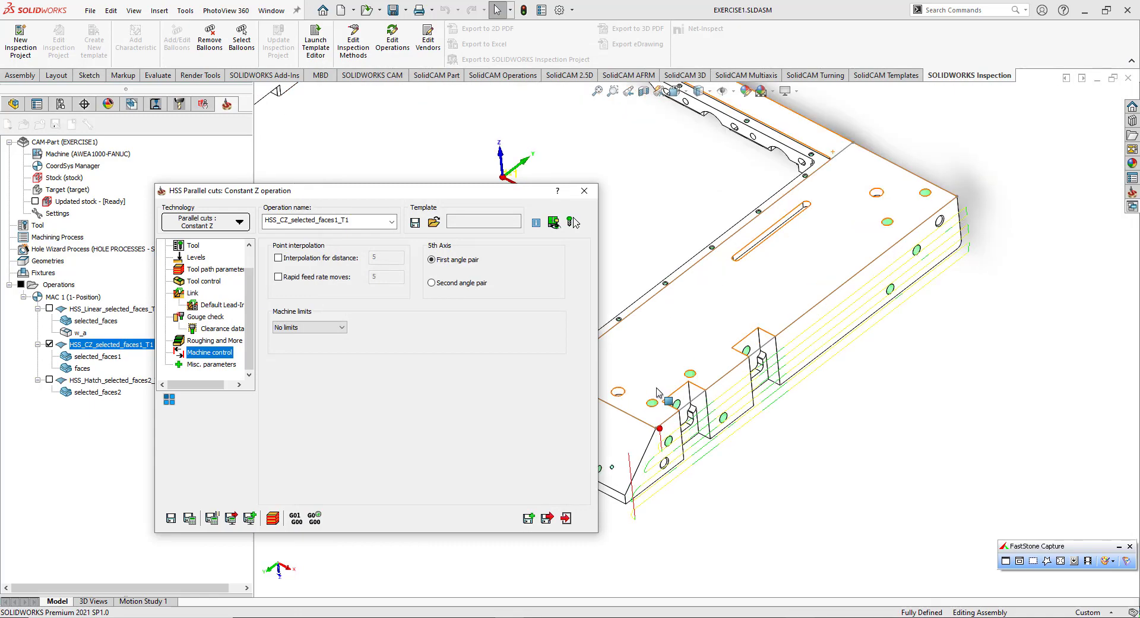
mouse_move(684, 382)
middle_mouse_down()
mouse_move(783, 403)
mouse_move(735, 463)
mouse_move(676, 395)
middle_mouse_up()
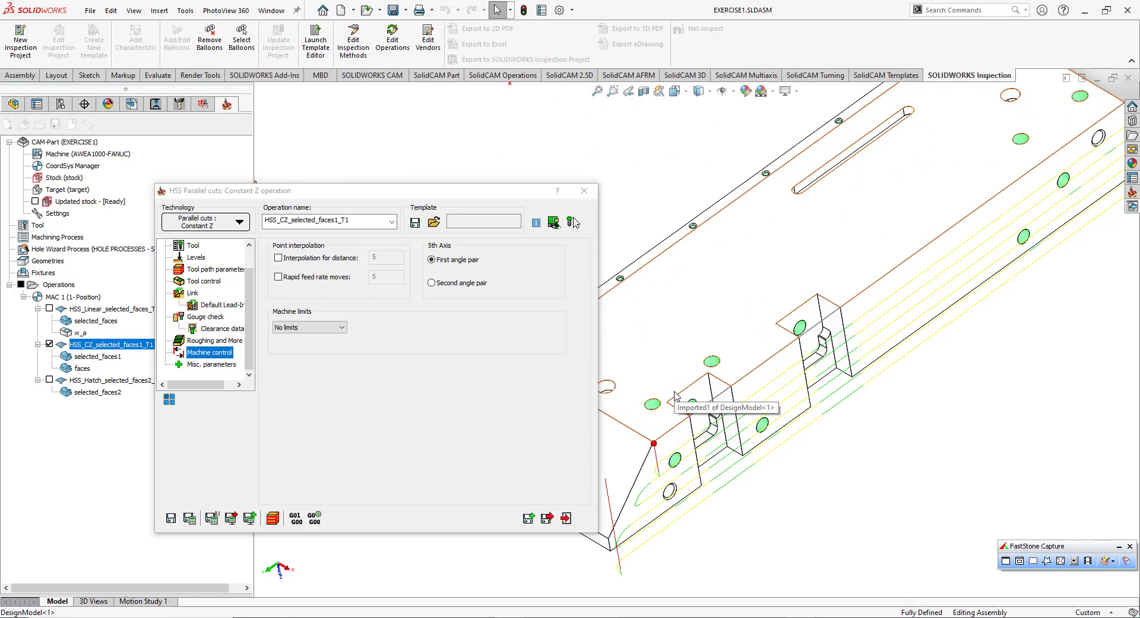
scroll(677, 396, "up", 6)
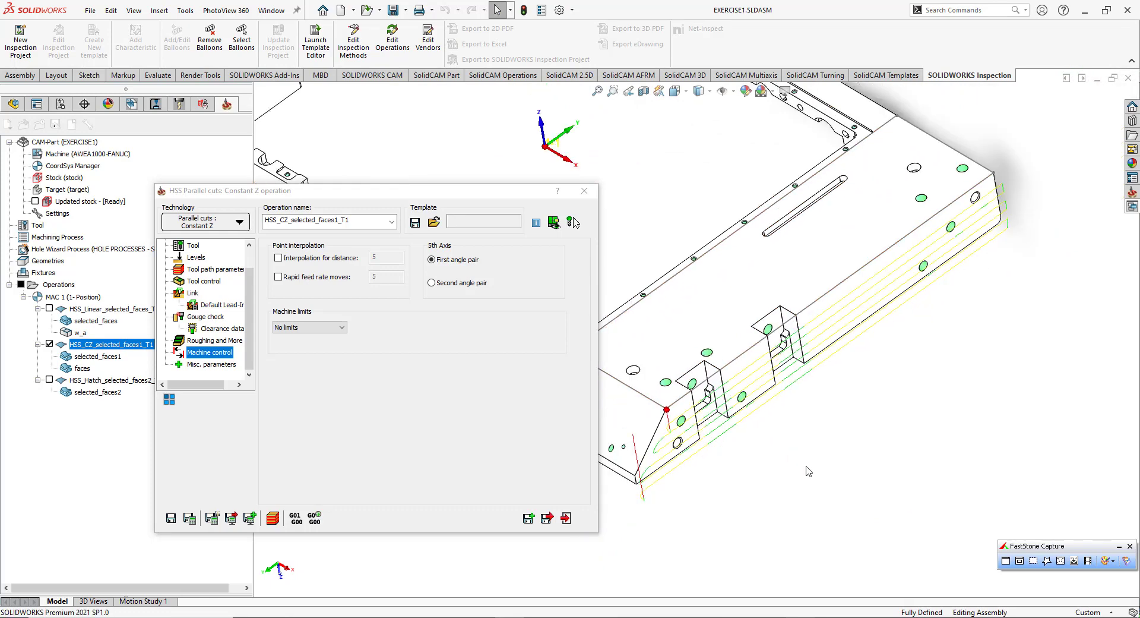
scroll(601, 185, "down", 5)
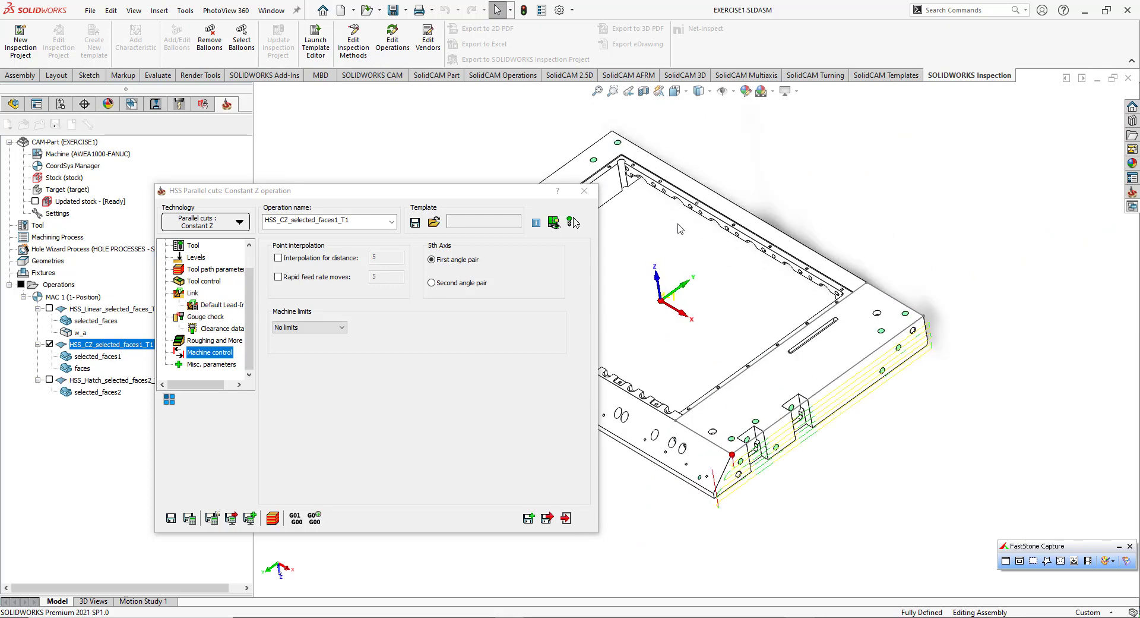